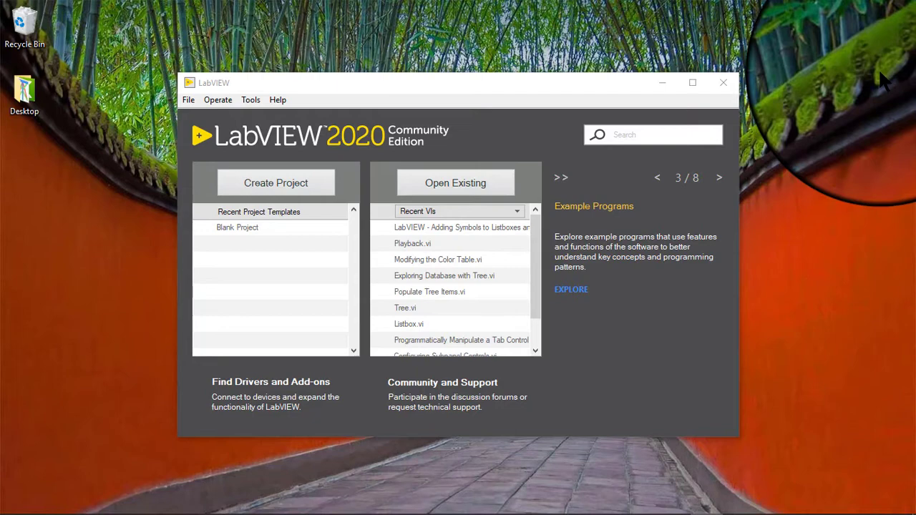
Create a new blank VI with Ctrl+N and move its front panel up and left
click(441, 78)
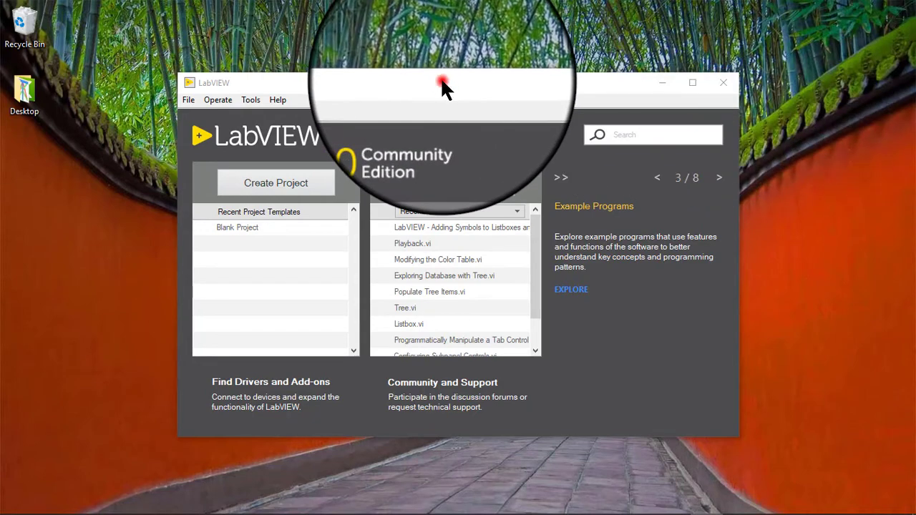
key(ctrl+n)
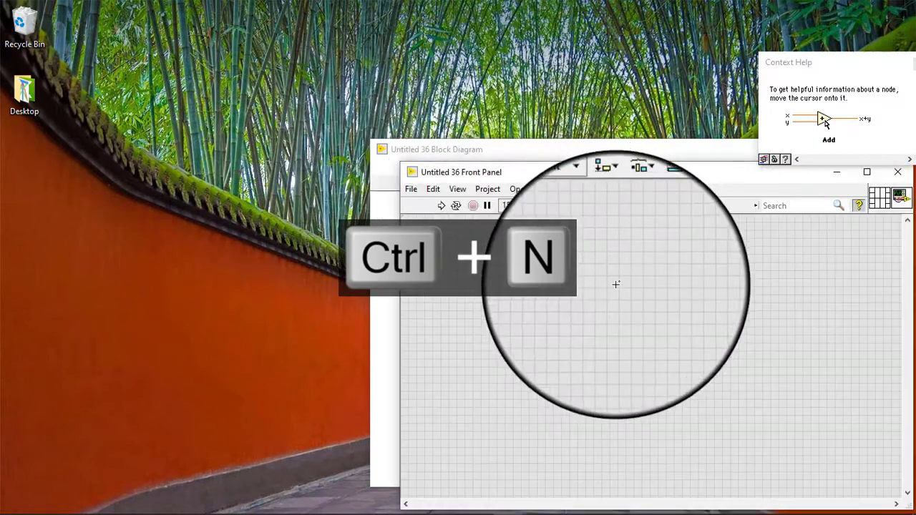
drag(591, 177, 375, 51)
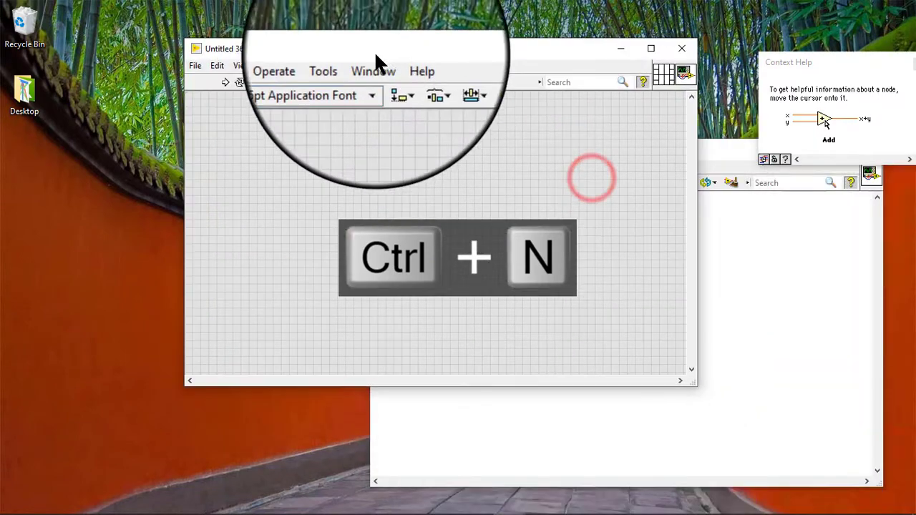
Place a Table control from List, Table & Tree on the front panel and enlarge it
right_click(321, 122)
mouse_move(428, 236)
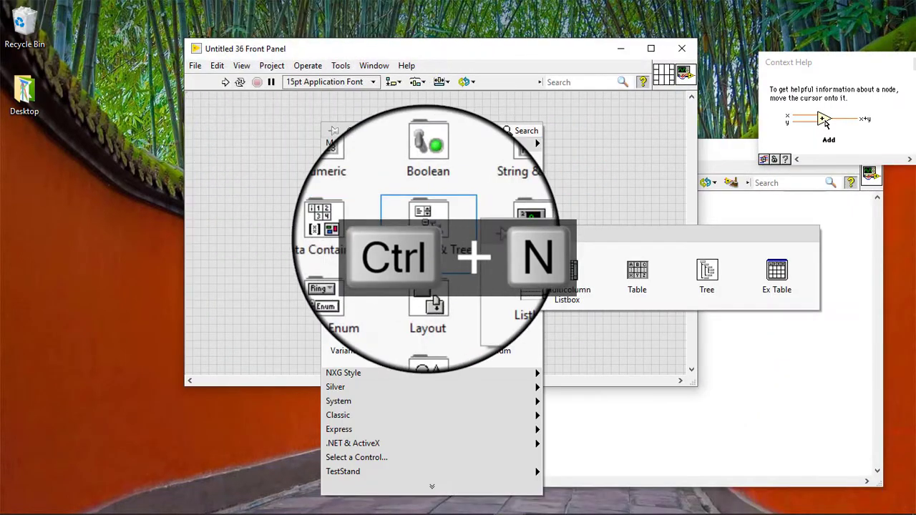
click(652, 299)
click(295, 154)
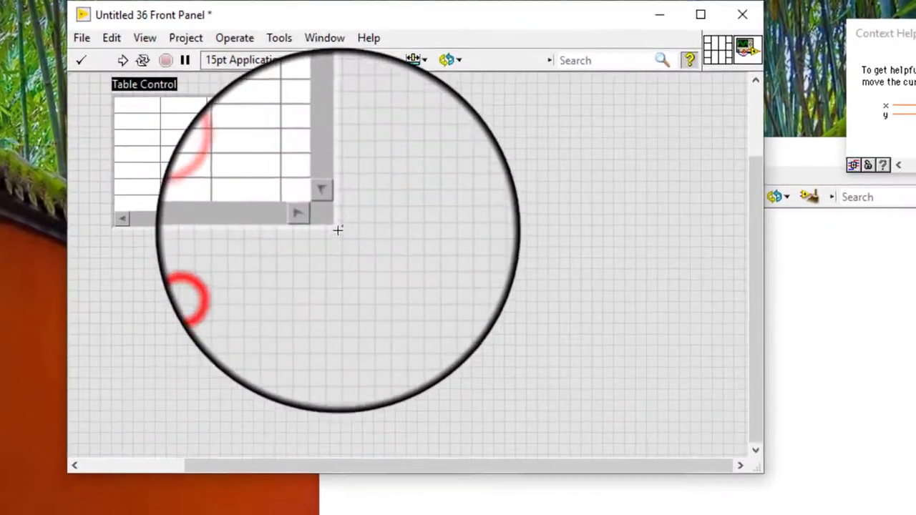
drag(337, 229, 558, 423)
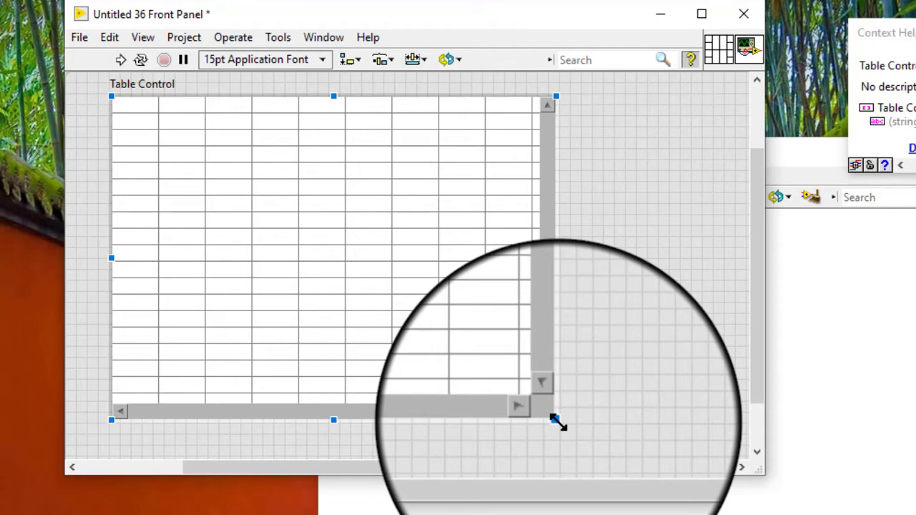
Uncheck Autosize Row Height in the Table control's shortcut menu
right_click(258, 102)
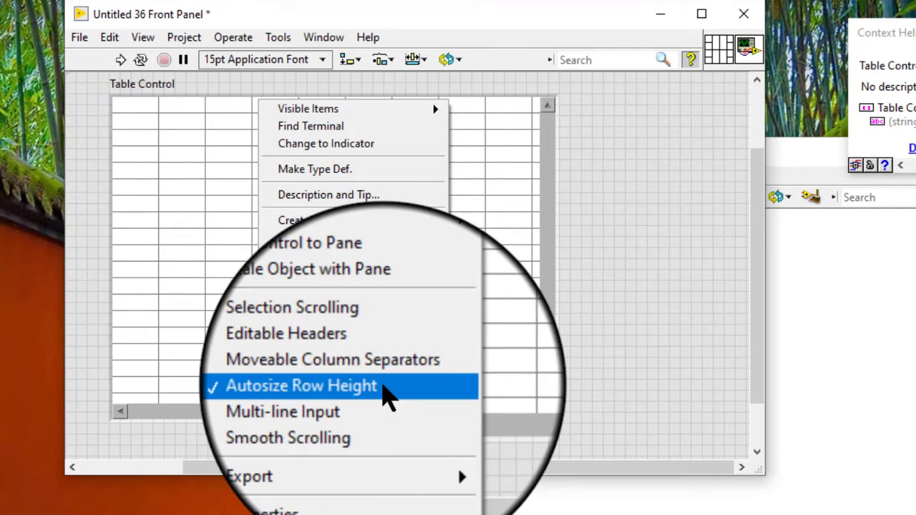
click(385, 395)
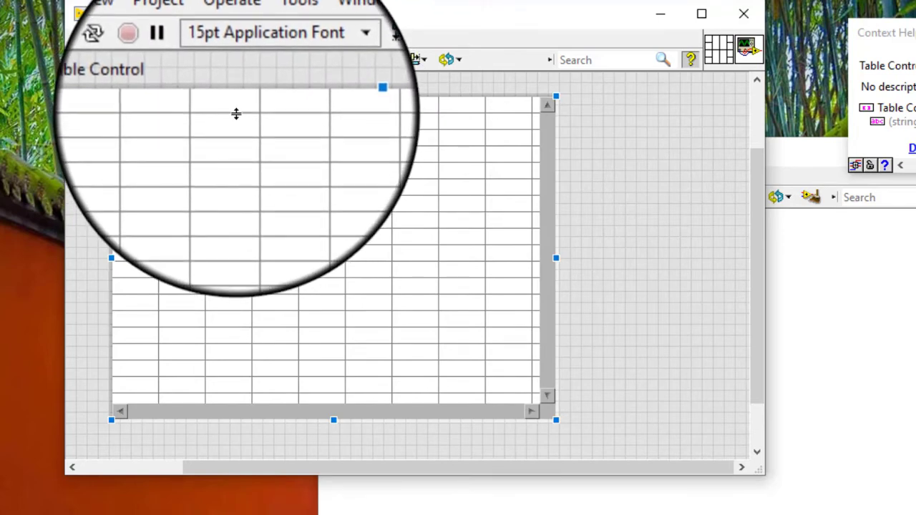
Drag the table's row divider to make rows taller, then drag a column divider to widen columns
mouse_move(236, 114)
mouse_down()
mouse_move(233, 155)
mouse_move(232, 123)
mouse_up()
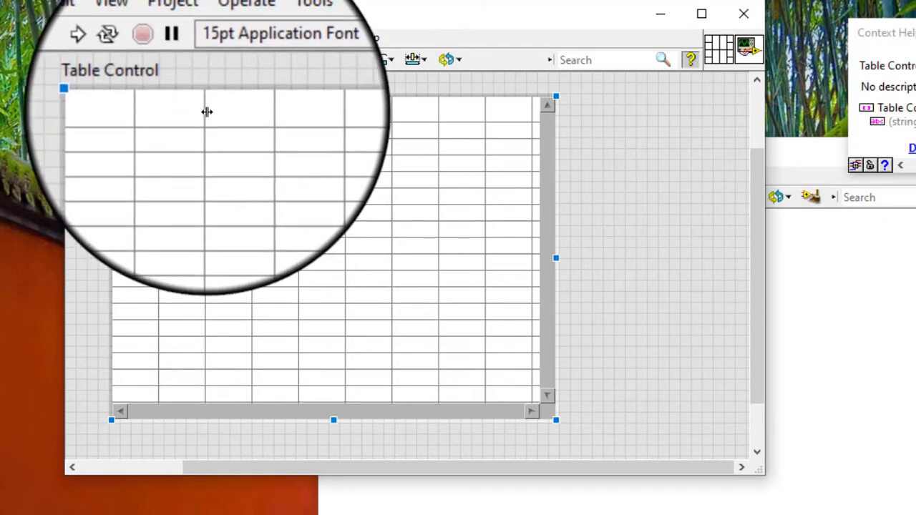
drag(206, 110, 229, 121)
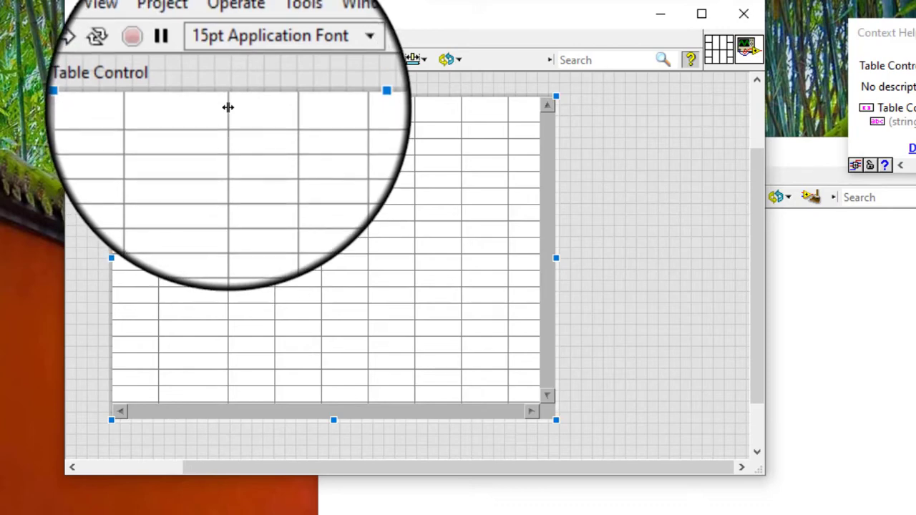
Drag the column and row dividers so the table cells form an even square grid
drag(228, 107, 188, 128)
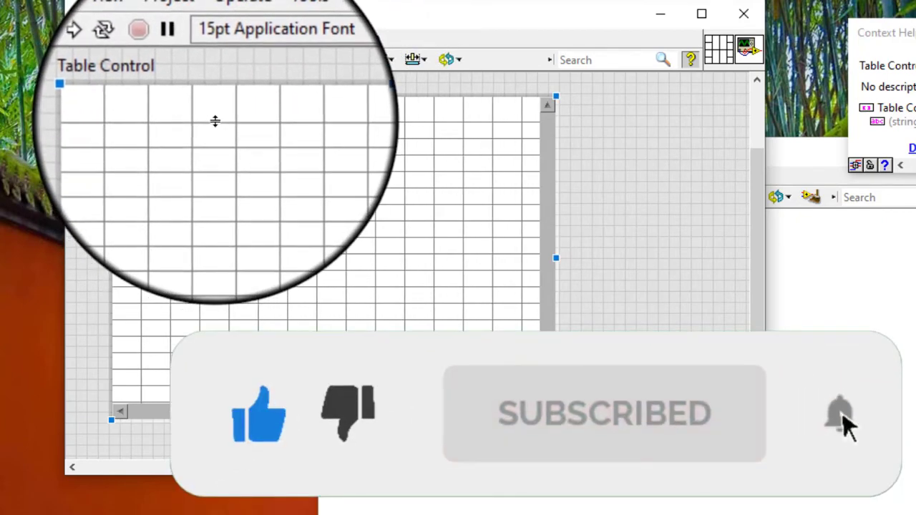
mouse_move(214, 121)
mouse_down()
mouse_move(217, 184)
mouse_move(213, 116)
mouse_up()
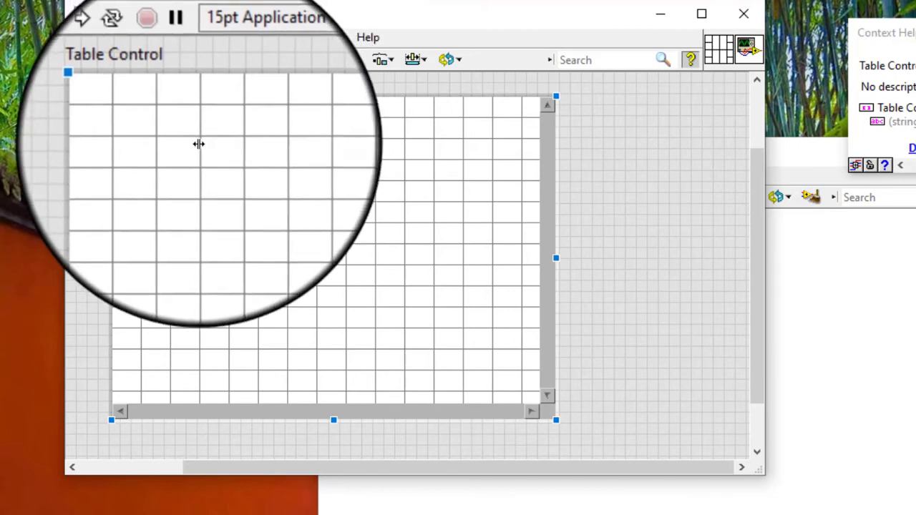
Select two stacked cells, make their row taller, then resize their column back to square cells
click(188, 106)
drag(187, 107, 180, 129)
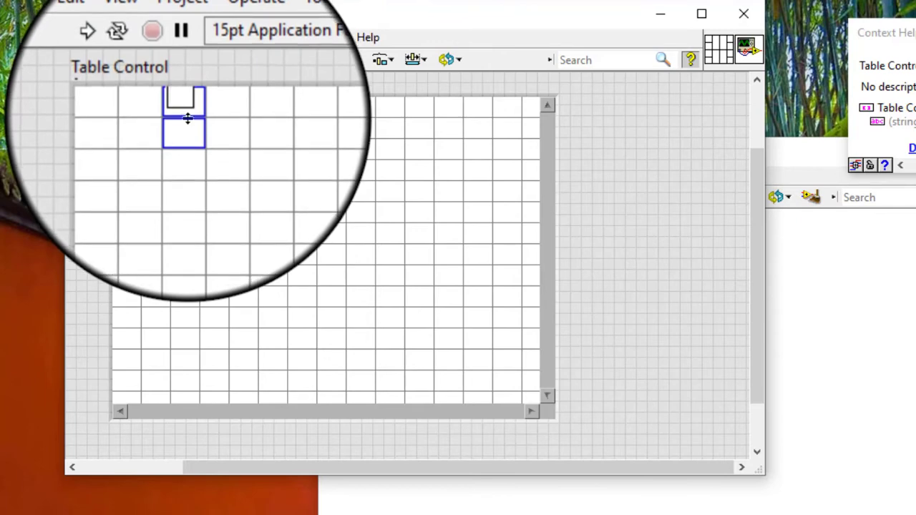
click(187, 118)
mouse_move(187, 118)
mouse_down()
mouse_move(188, 190)
mouse_move(193, 127)
mouse_up()
click(179, 110)
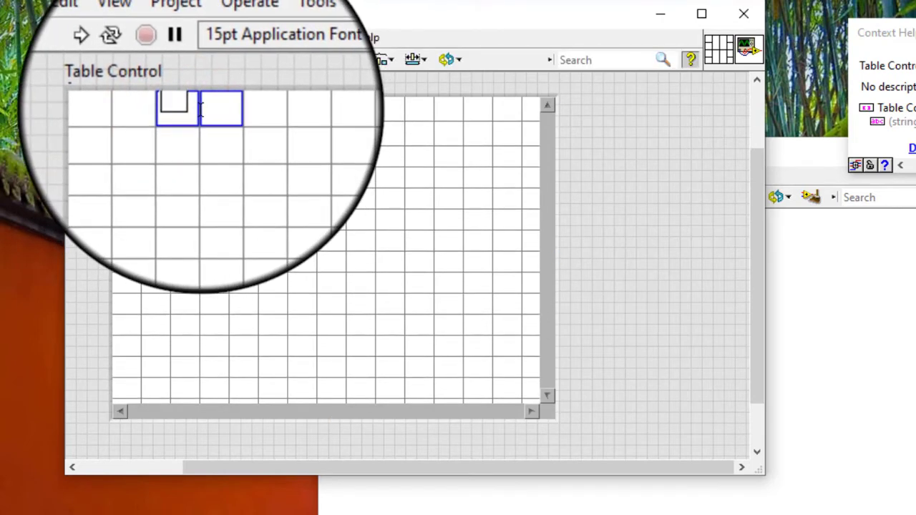
click(192, 110)
drag(217, 108, 196, 120)
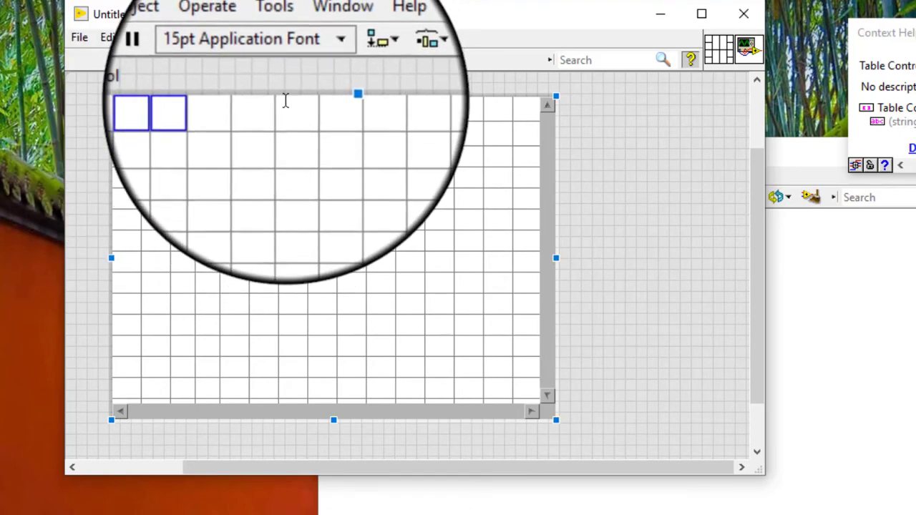
Enable Multi-line Input and enter five lines of 1 in the third-column cell
right_click(285, 101)
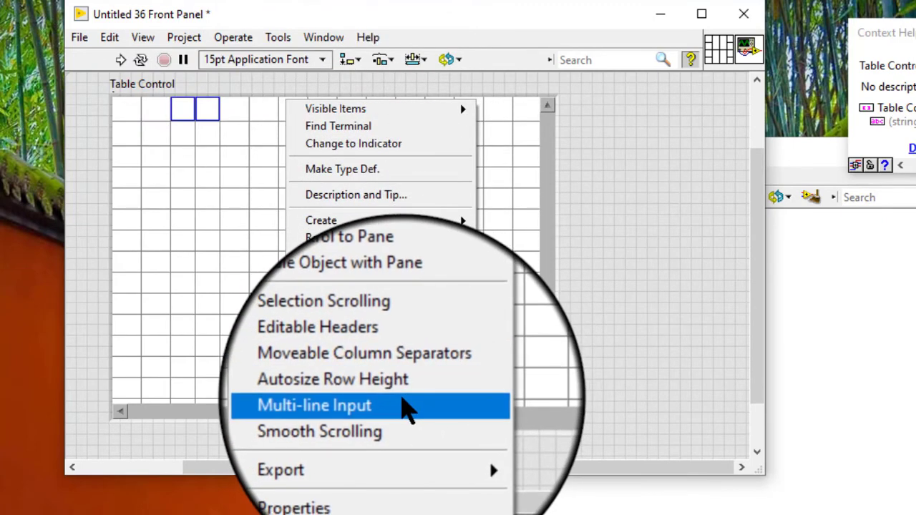
click(403, 407)
click(184, 100)
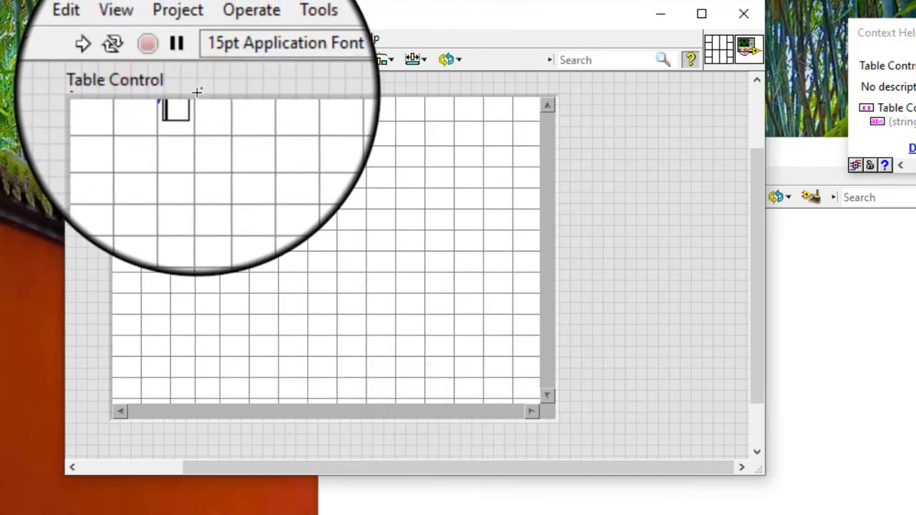
text(1)
key(Return)
text(1)
key(Return)
text(1)
key(Return)
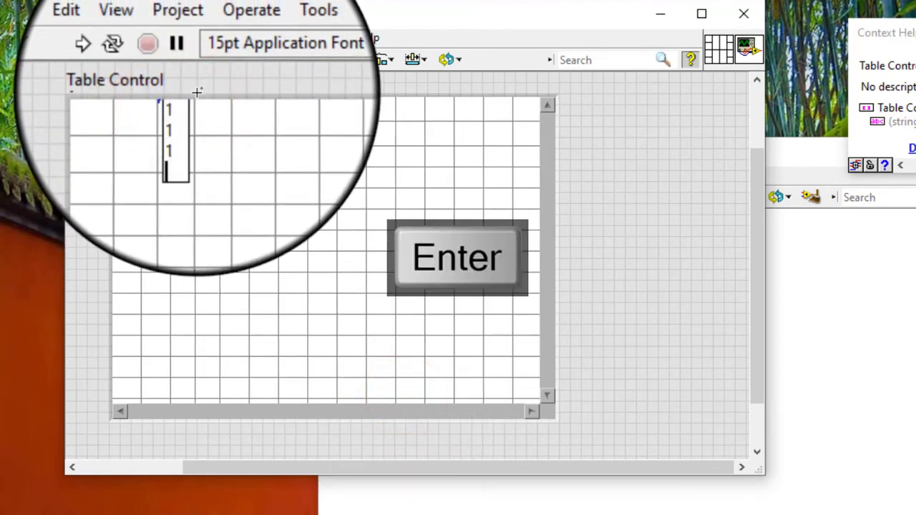
text(1)
key(Return)
text(1)
key(Return)
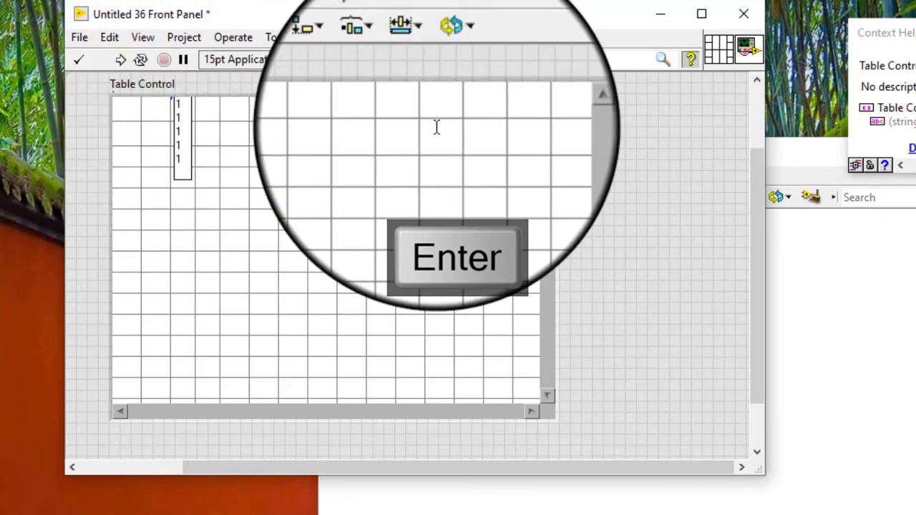
click(605, 183)
Enter four lines of 2 in the cell directly below
click(196, 136)
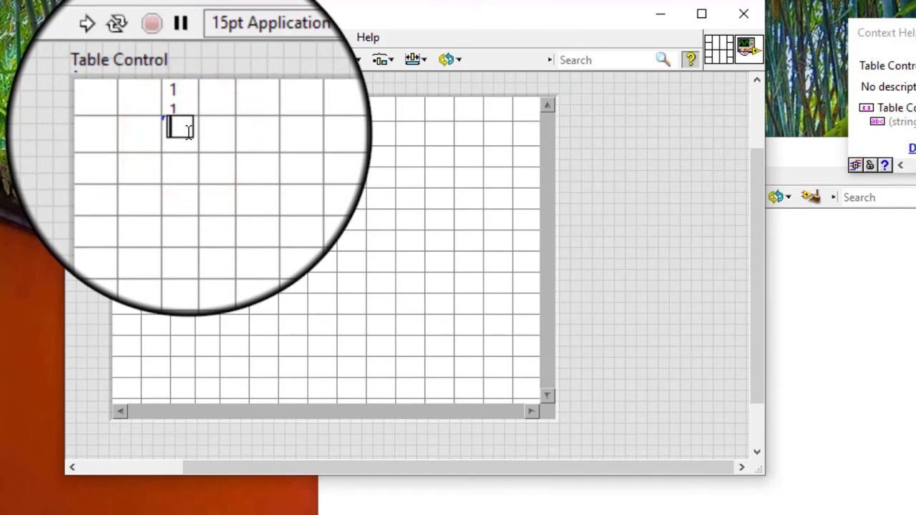
text(2)
key(Return)
text(2)
key(Return)
text(2)
key(Return)
text(2)
key(Return)
text(2)
key(Return)
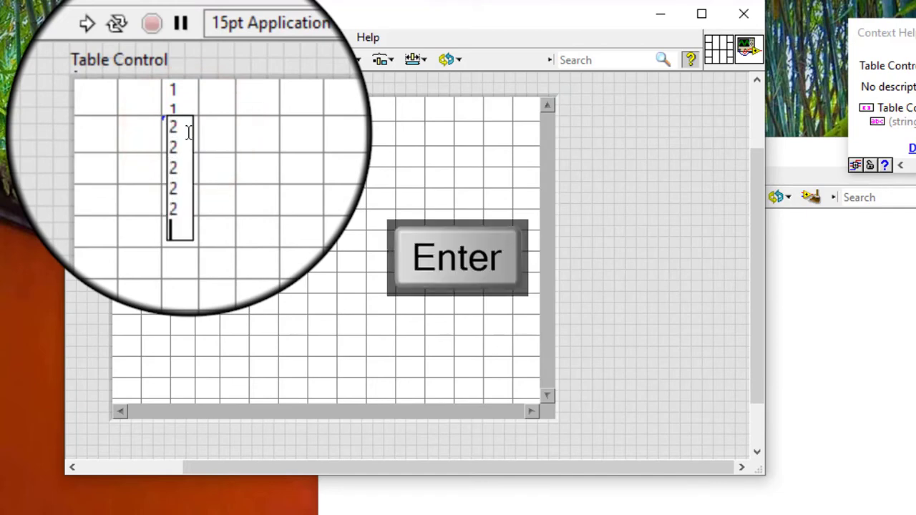
click(587, 180)
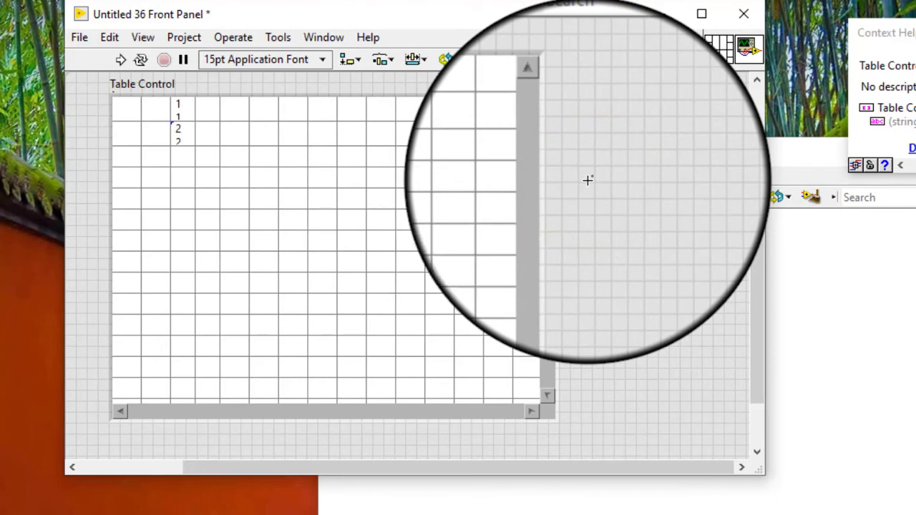
Re-check Autosize Row Height in the Table control's shortcut menu
right_click(377, 119)
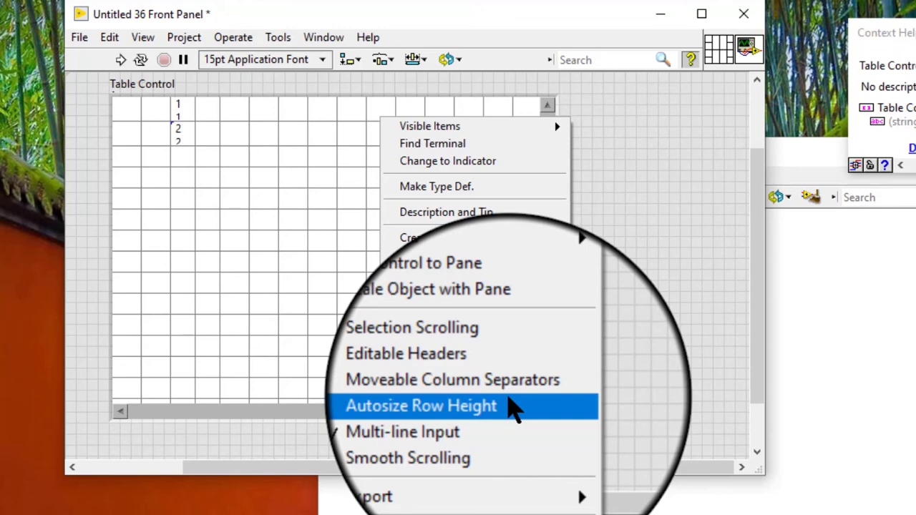
click(509, 402)
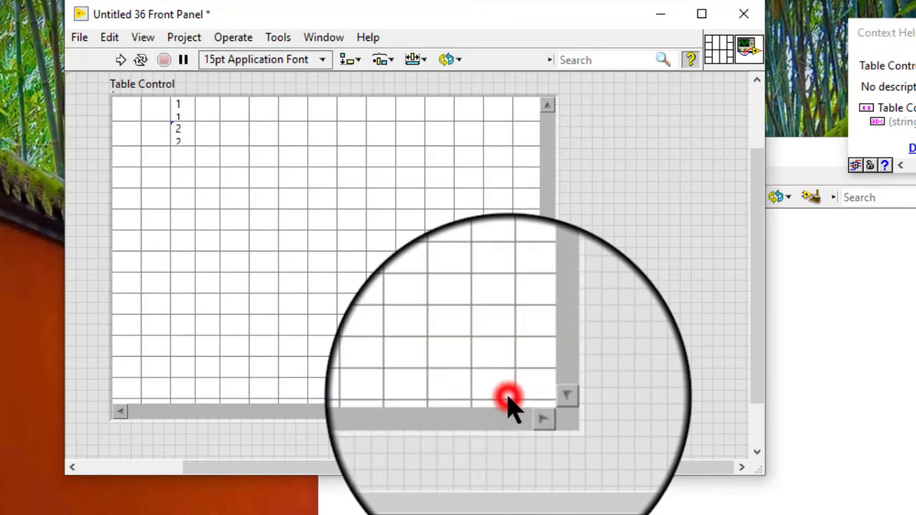